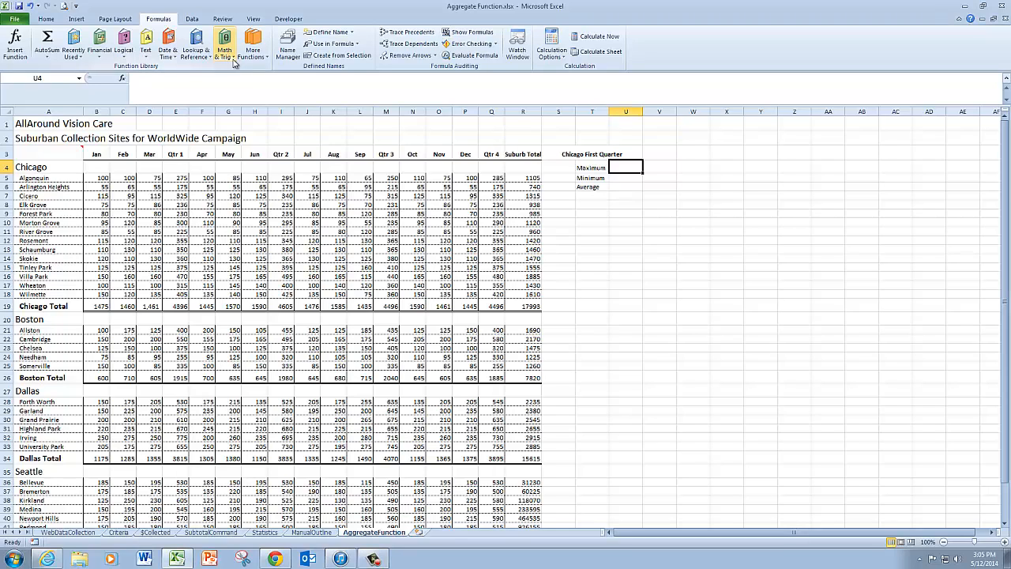
Insert the AGGREGATE function in cell U4 using the function_num, options, ref1 argument list.
left_click(229, 57)
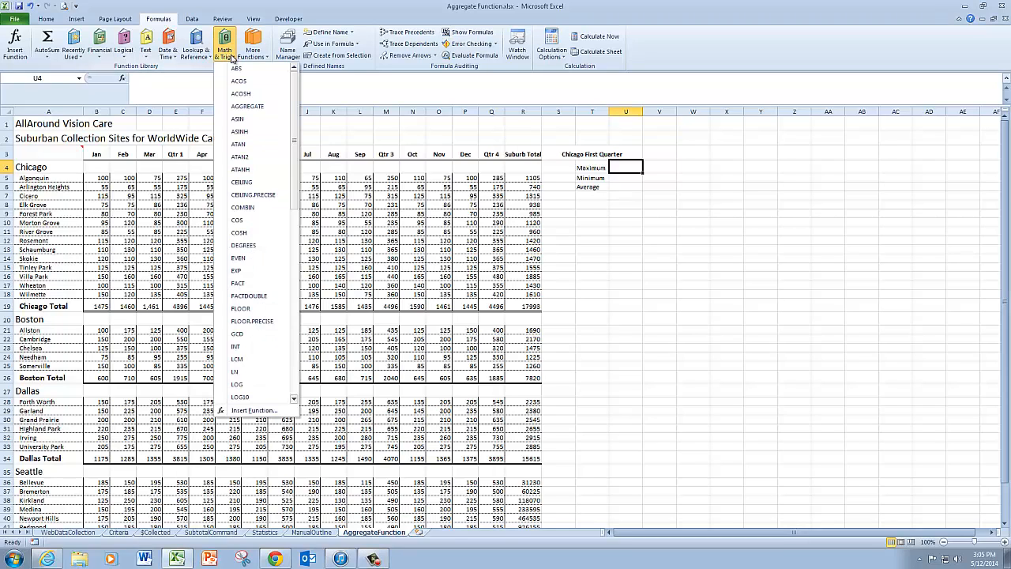
left_click(248, 107)
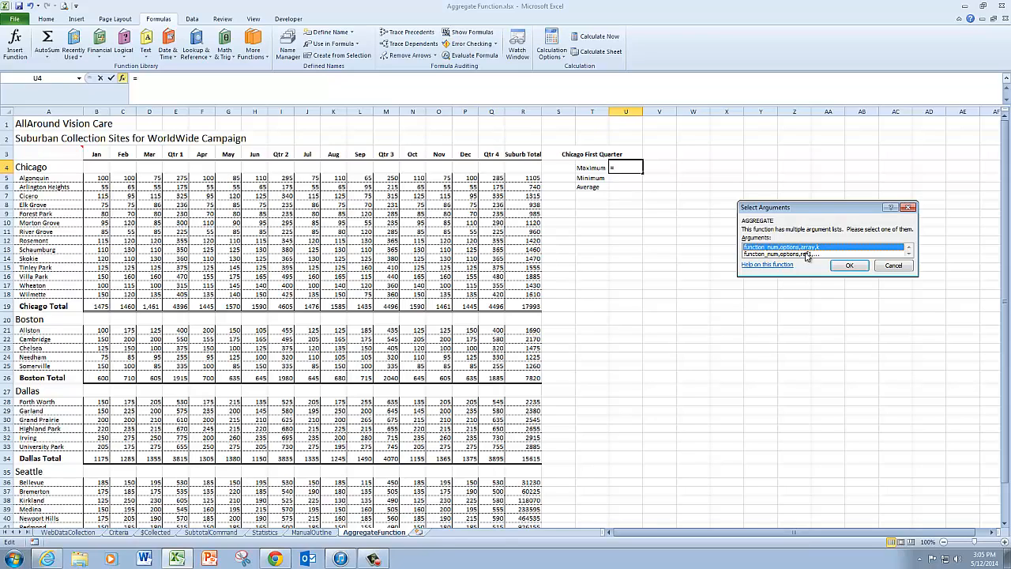
left_click(806, 254)
left_click(843, 265)
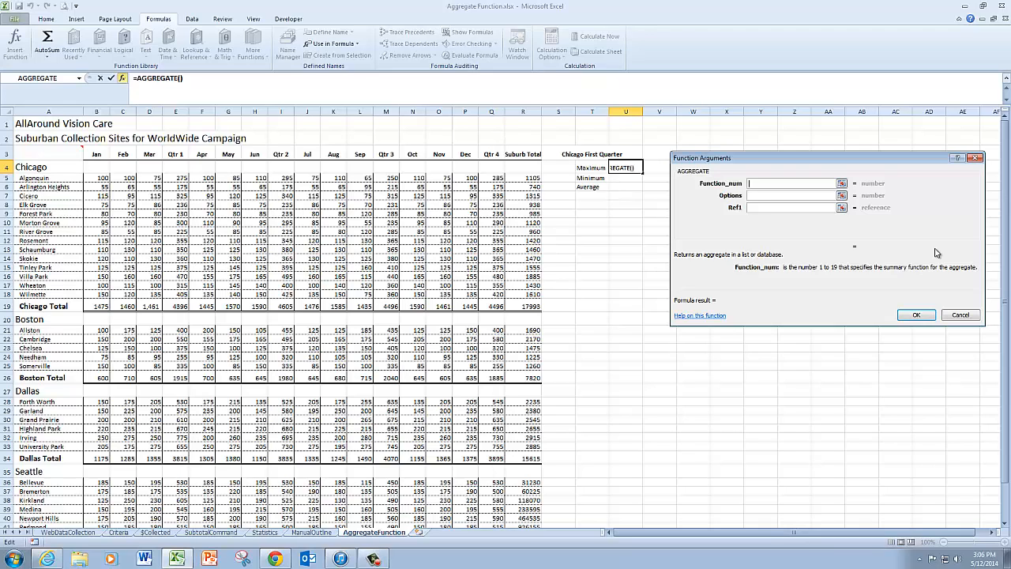
Complete the Maximum formula in U4 with function number 4, option 0 and the reference range B5:D18.
type("4")
key("Tab")
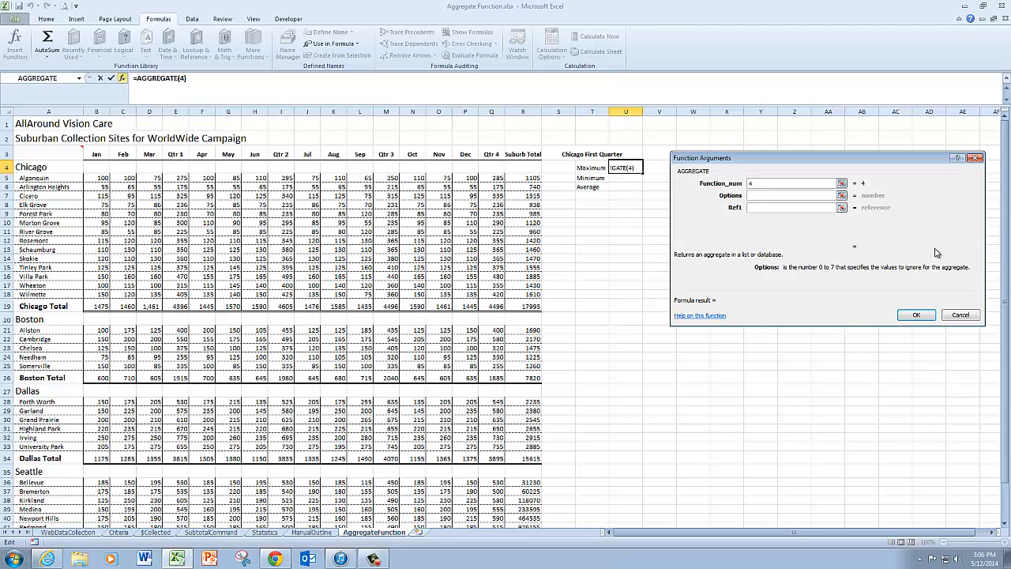
type("0")
left_click(791, 207)
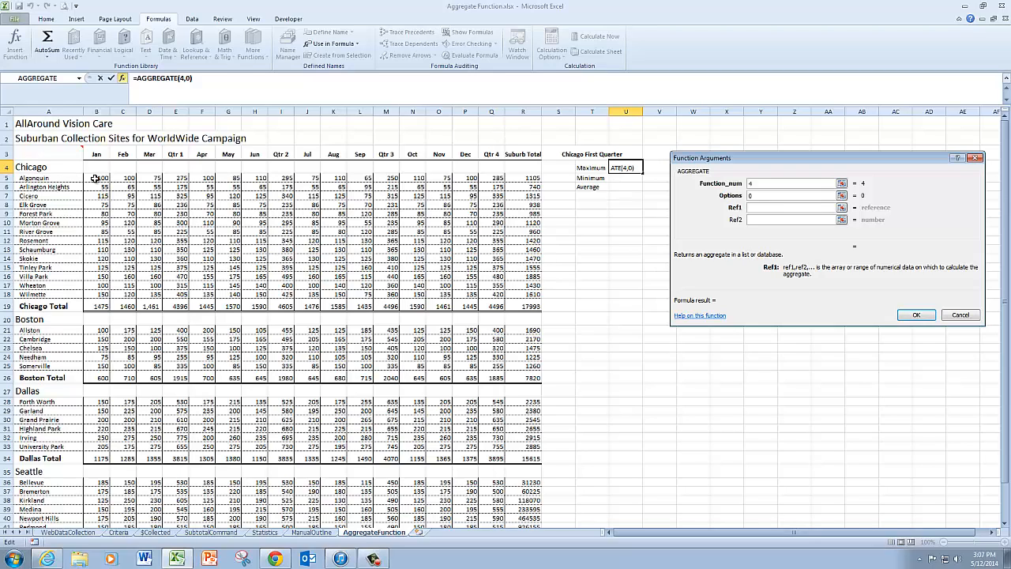
left_click_drag(94, 178, 158, 294)
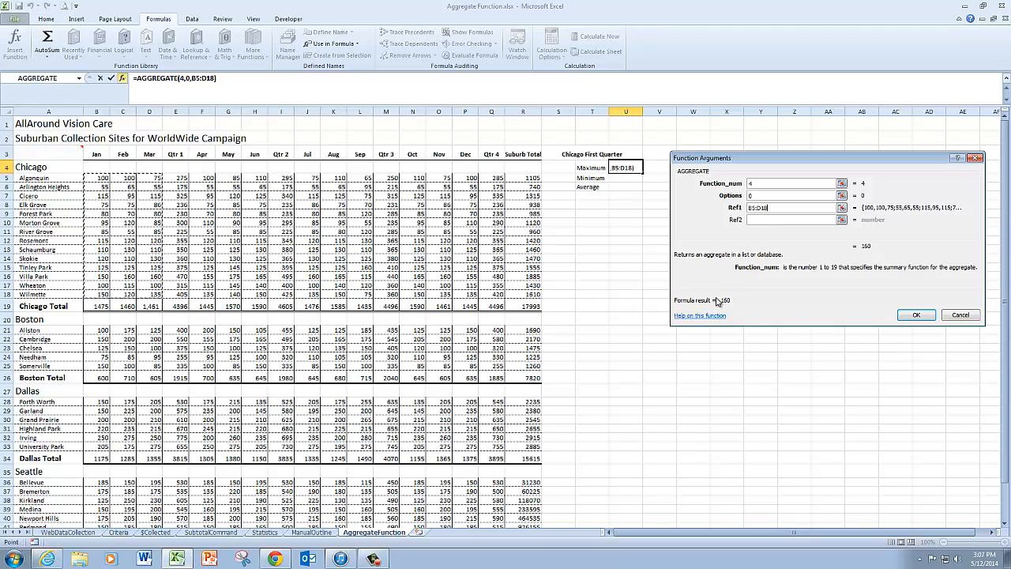
left_click(929, 316)
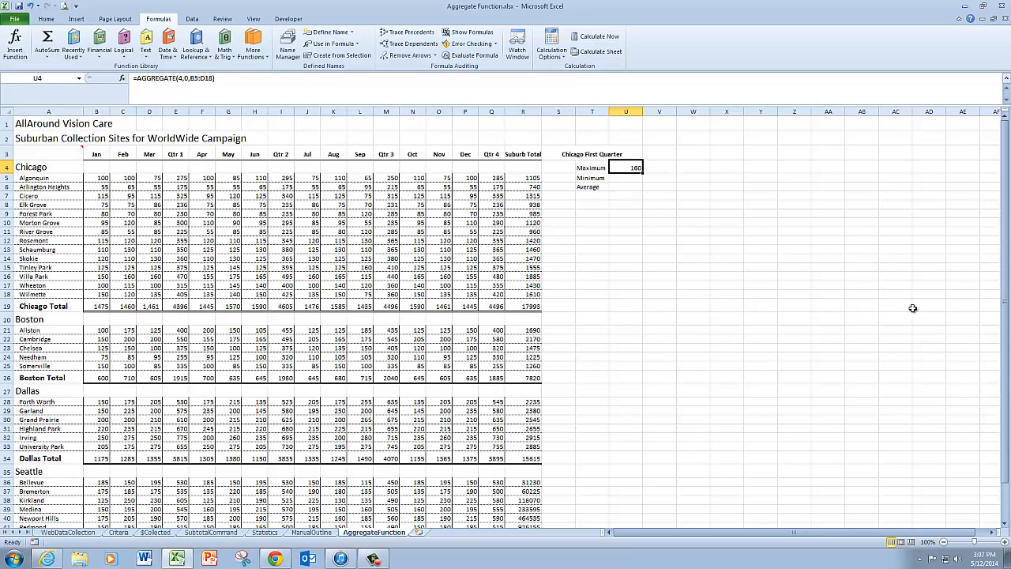
Begin an AGGREGATE formula for the Minimum in cell U5 with function 5 - MIN.
left_click(624, 177)
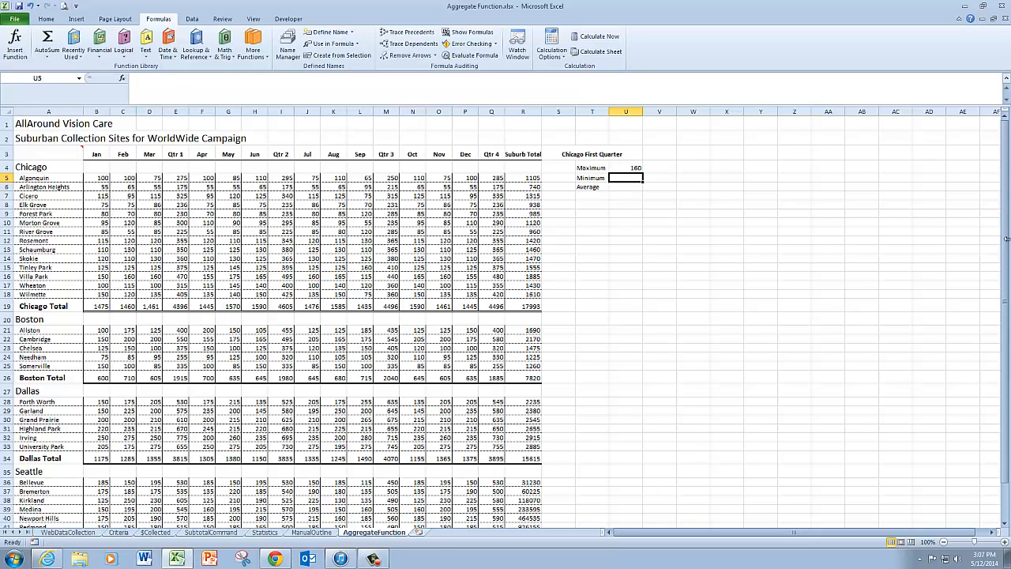
type("=")
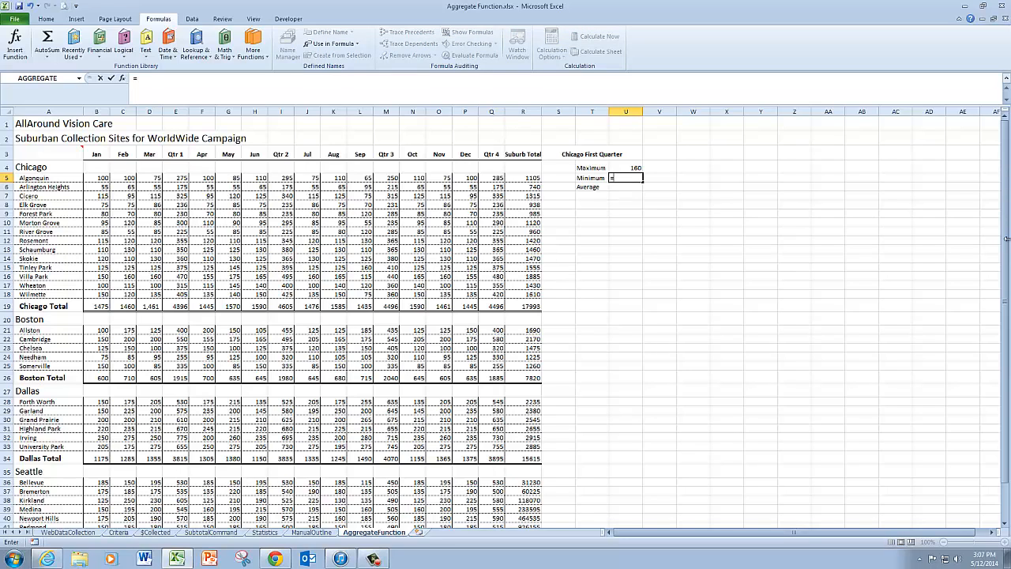
type("ag")
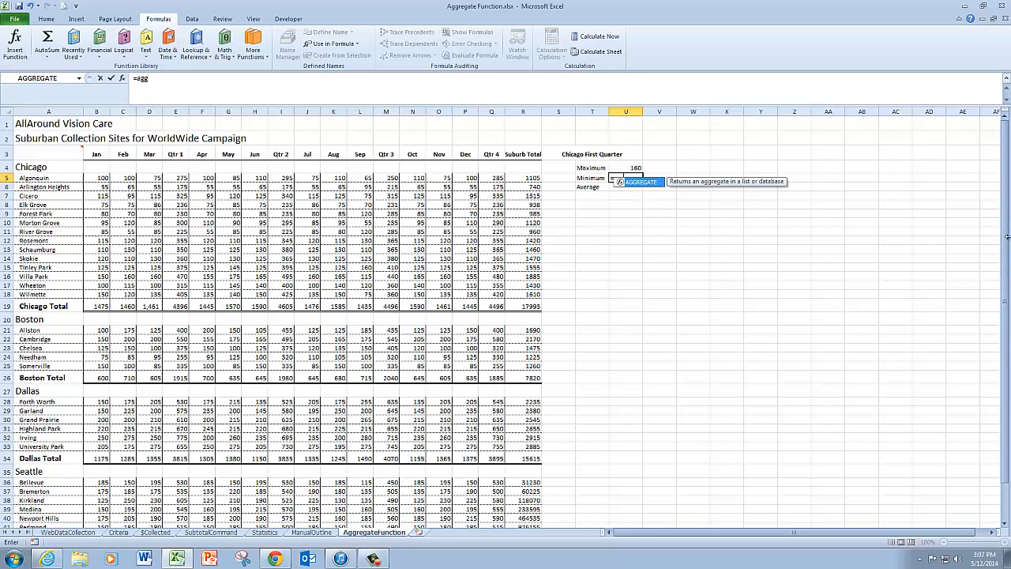
type("g")
key("Tab")
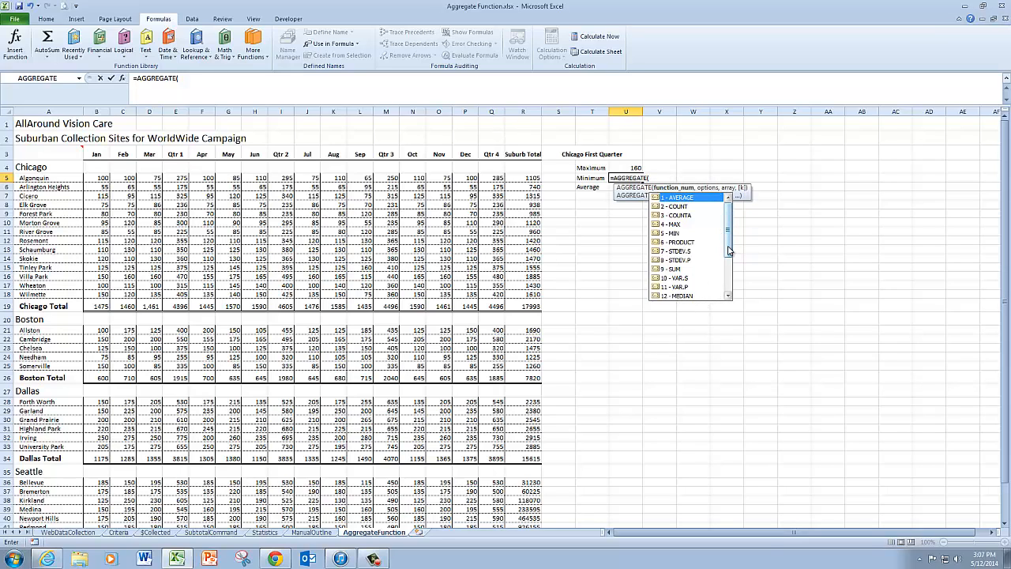
mouse_move(731, 251)
left_mouse_down()
mouse_move(728, 285)
mouse_move(729, 245)
left_mouse_up()
double_click(675, 233)
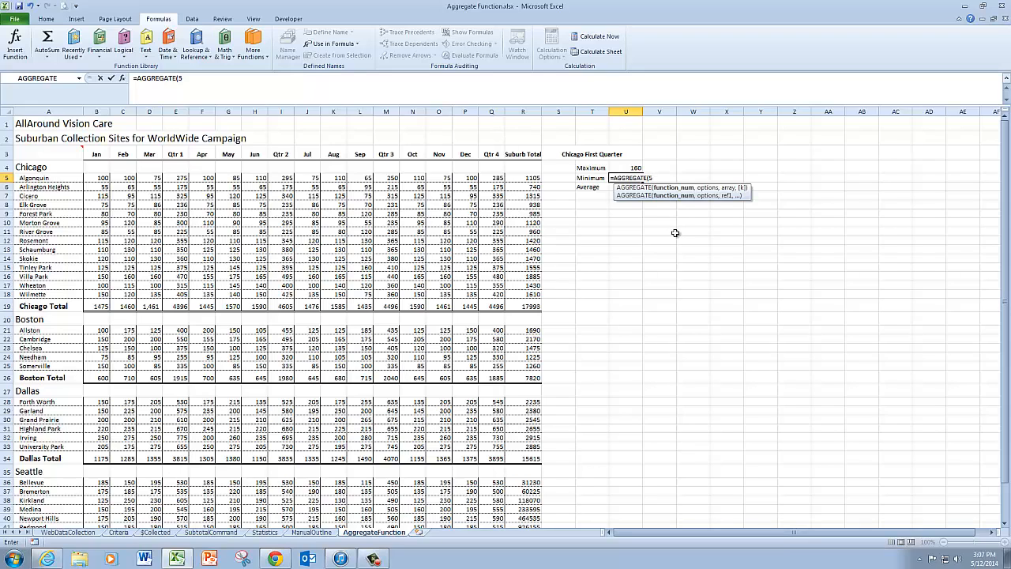
Finish the Minimum formula with option 0 - Ignore nested SUBTOTAL and AGGREGATE functions and the range B5:D18.
type(",")
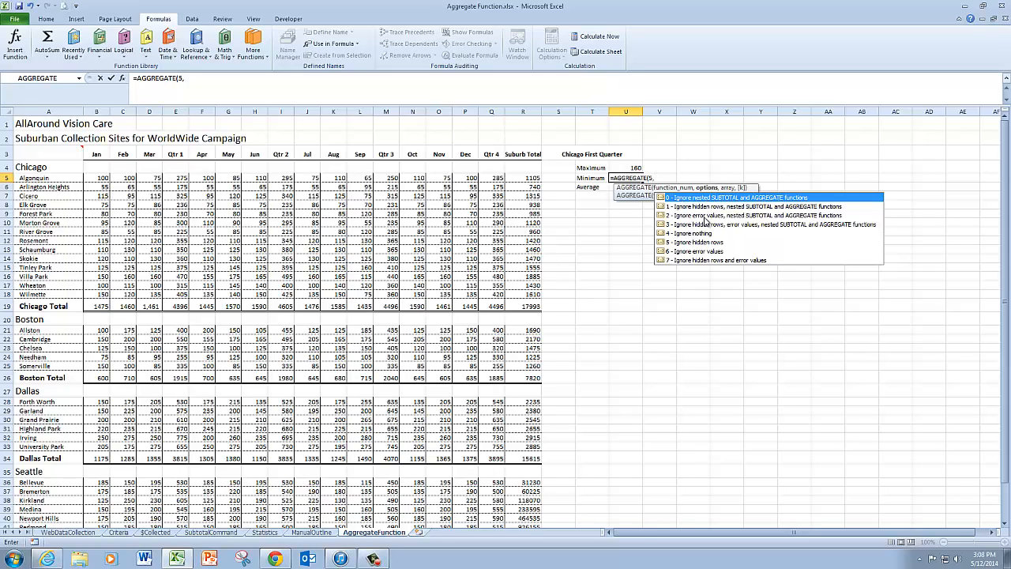
double_click(745, 198)
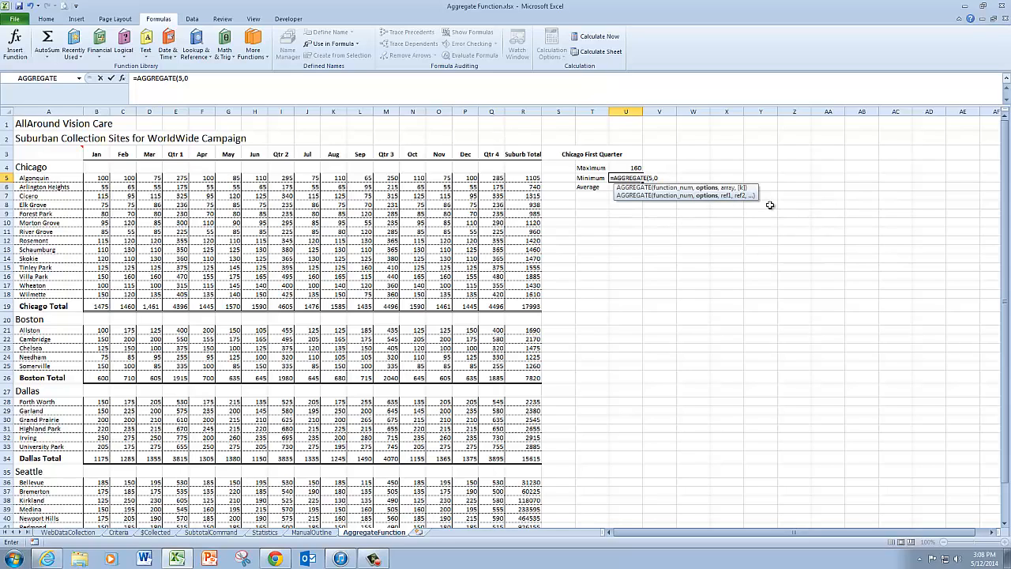
type(",")
left_click(101, 177)
left_click_drag(101, 177, 148, 294)
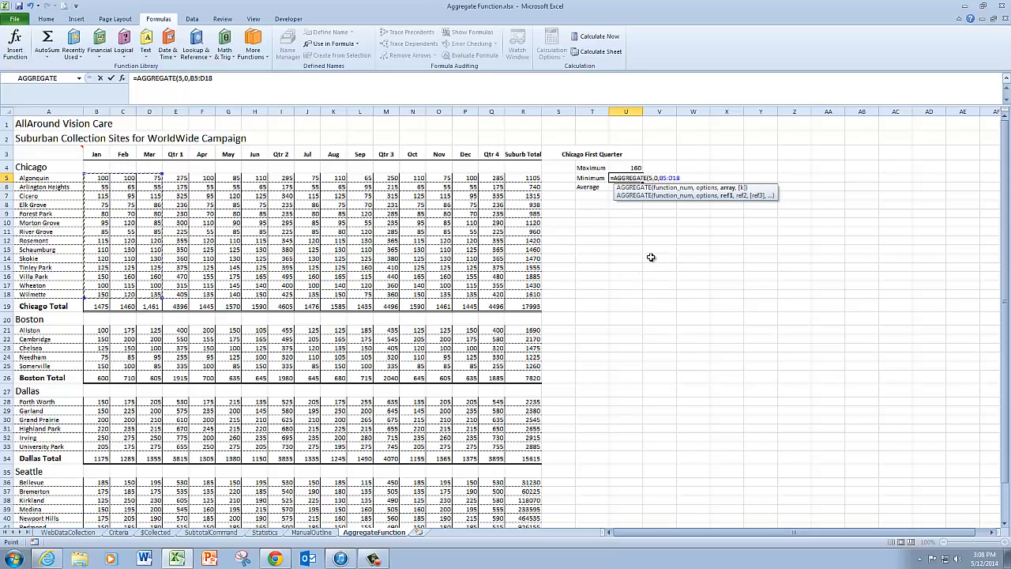
key("Return")
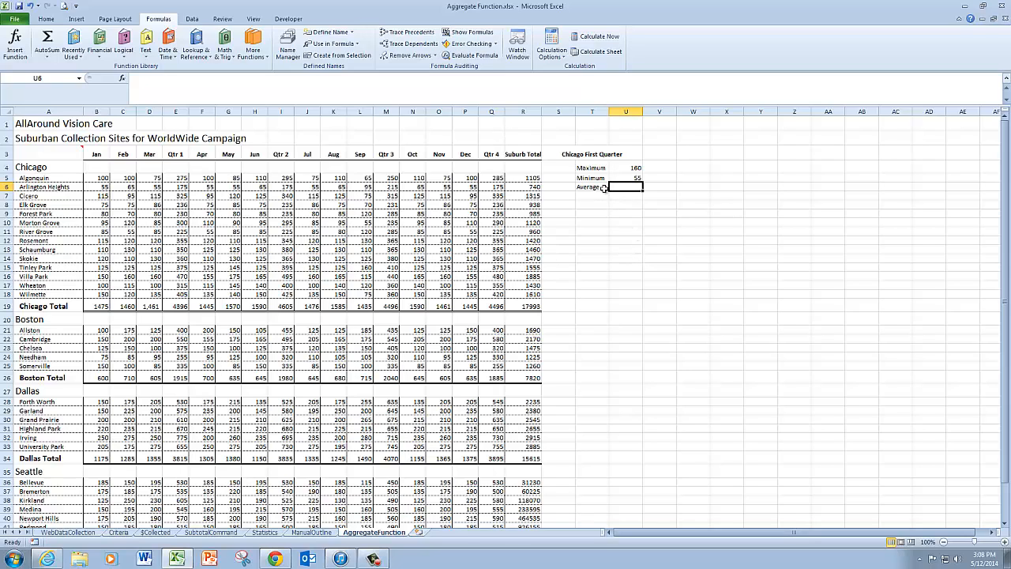
Enter an AGGREGATE formula for the Average in cell U6 with function 1, option 0 and the range B5:D18.
type("=")
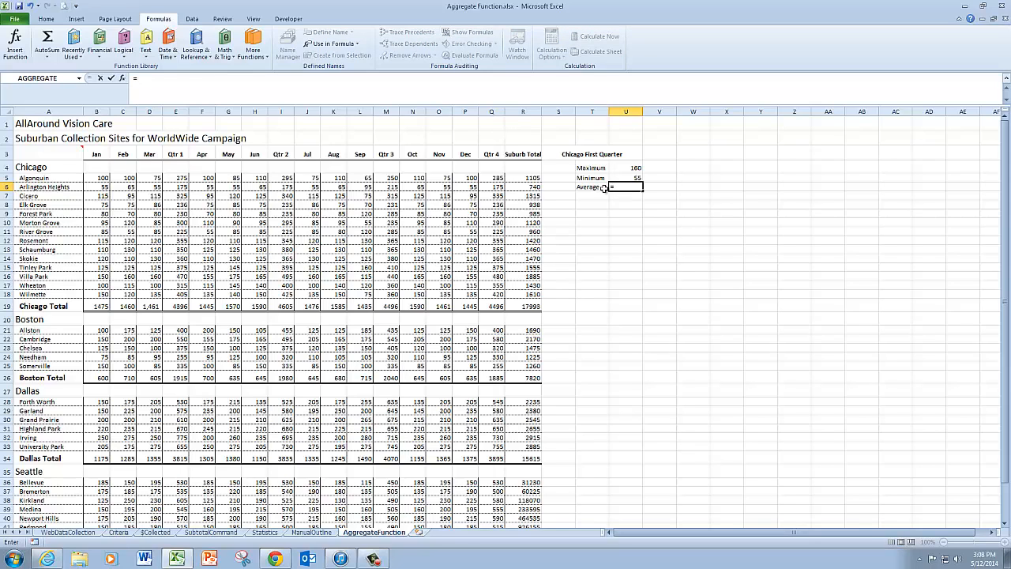
type("agg")
key("Tab")
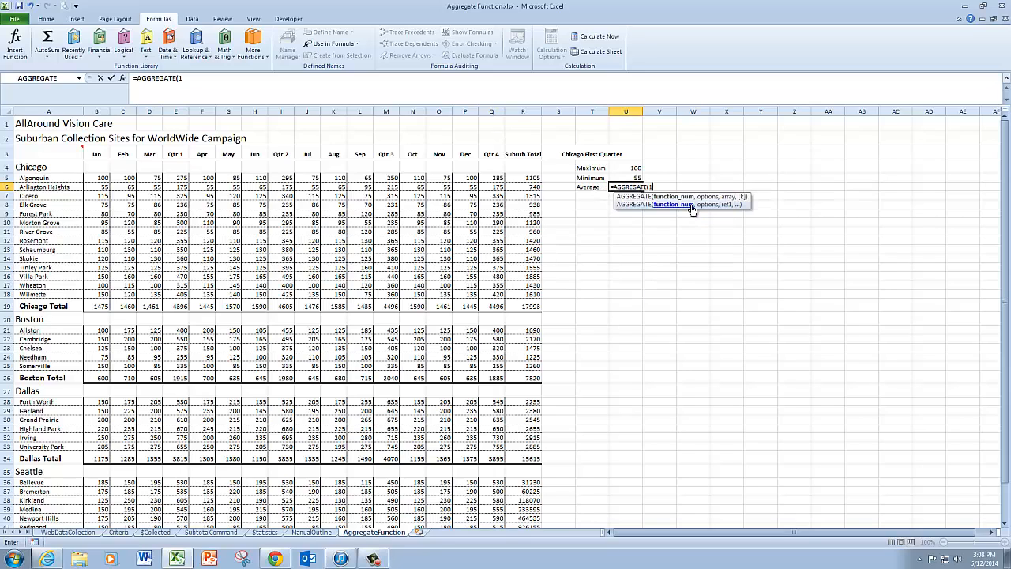
double_click(692, 206)
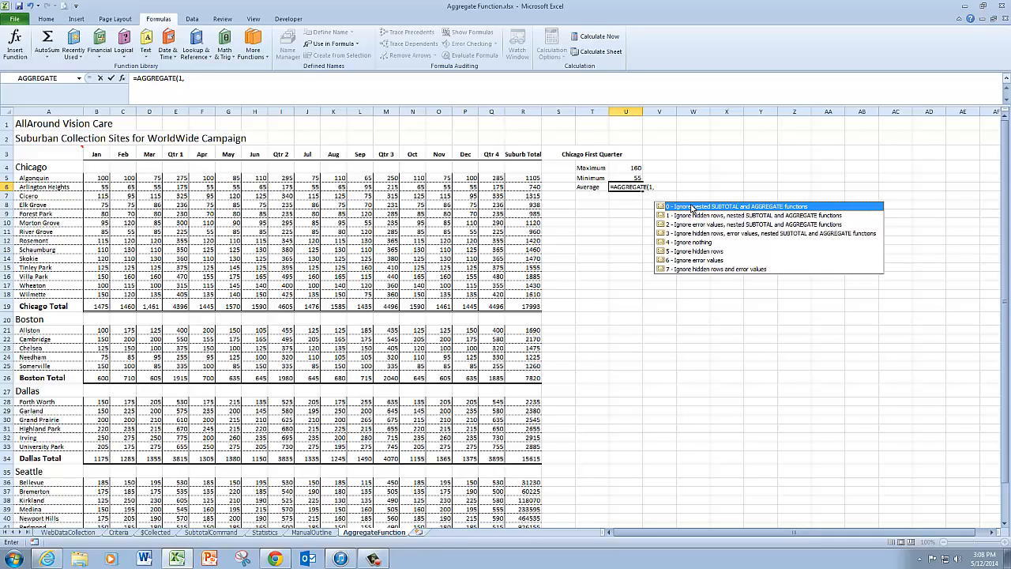
double_click(691, 206)
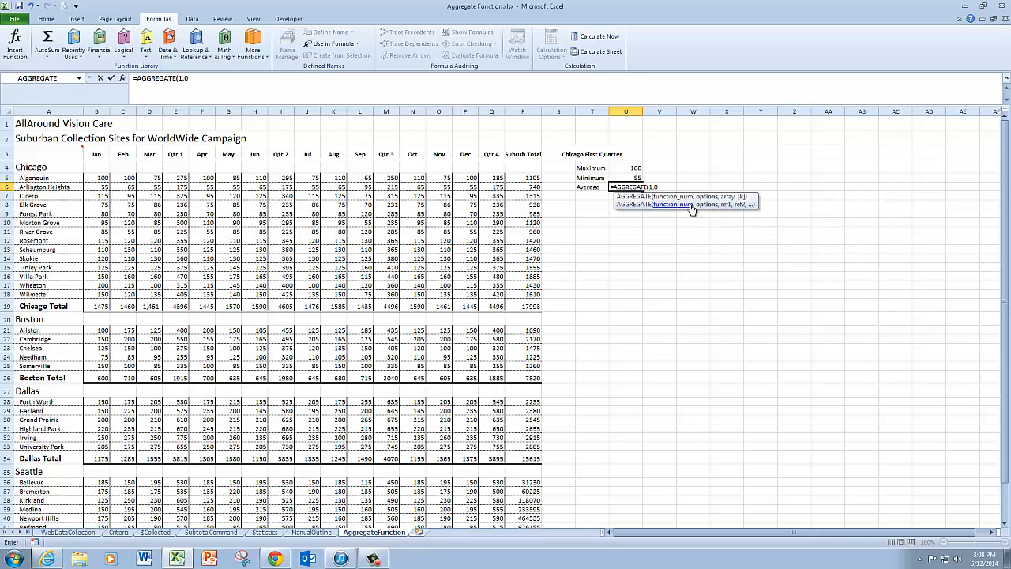
type(",")
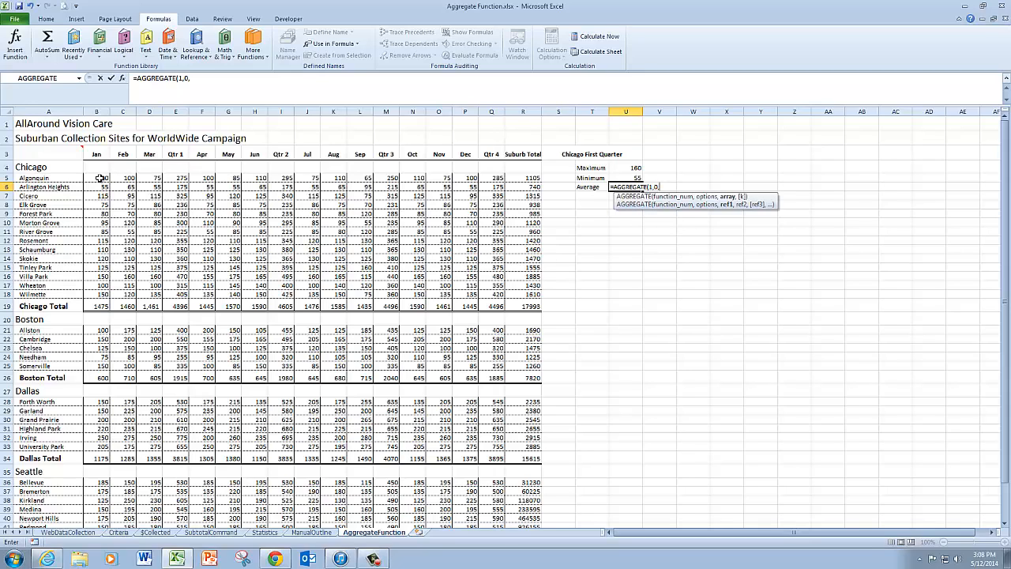
left_click_drag(96, 178, 146, 294)
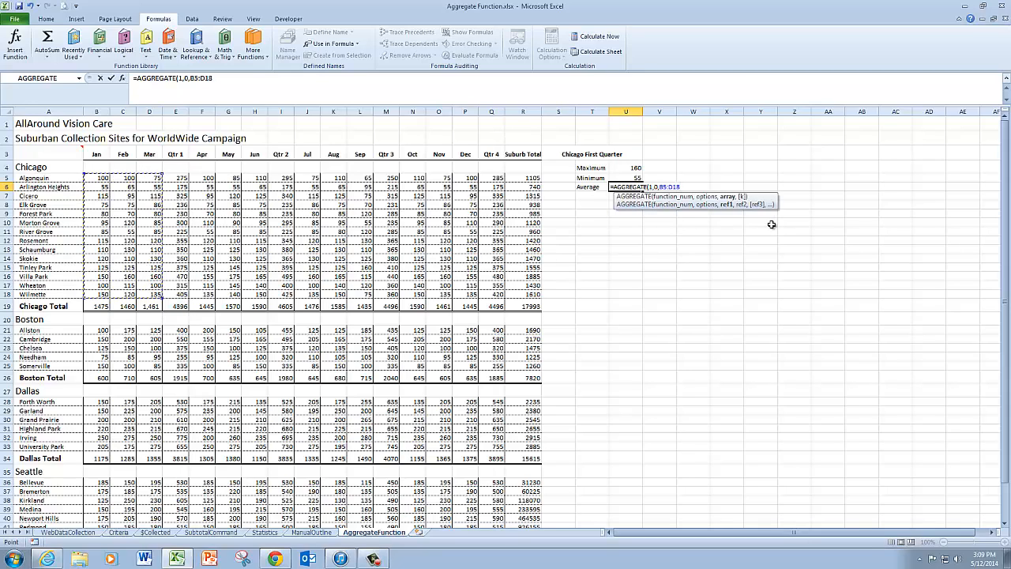
key("Return")
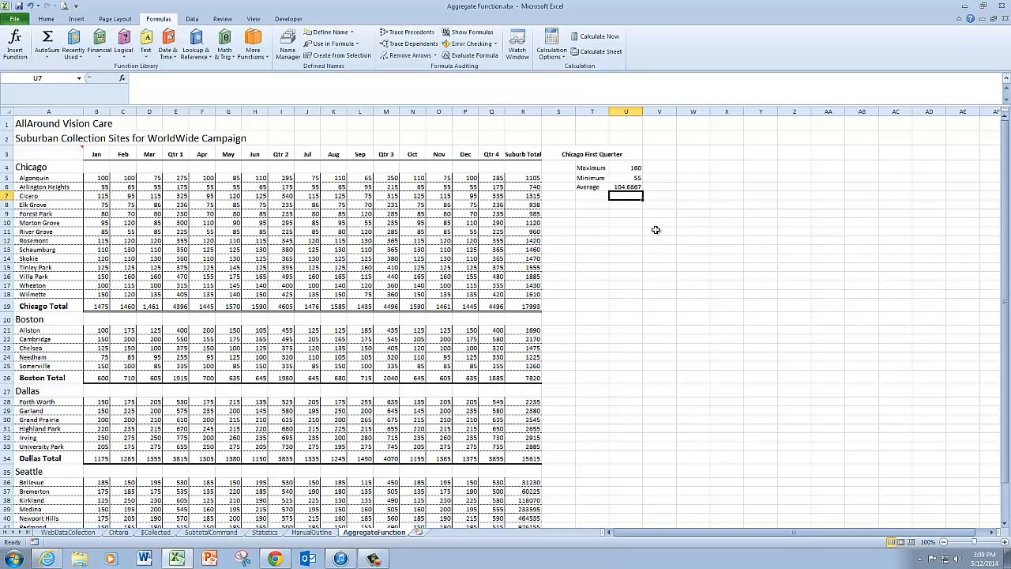